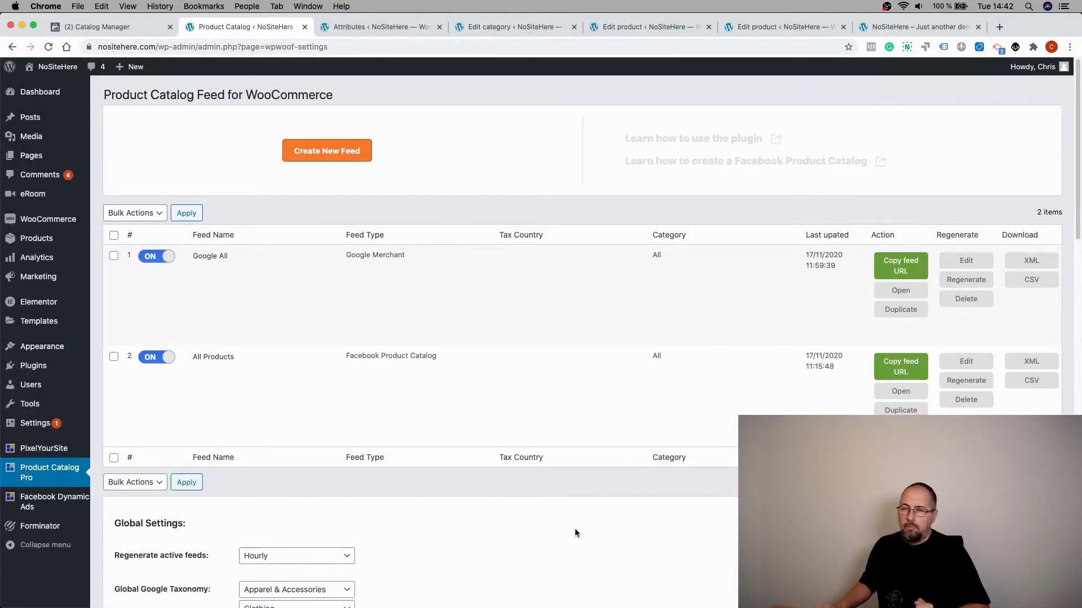
Check the store's color and size attributes, then return to the feed settings' extra fields
click(350, 29)
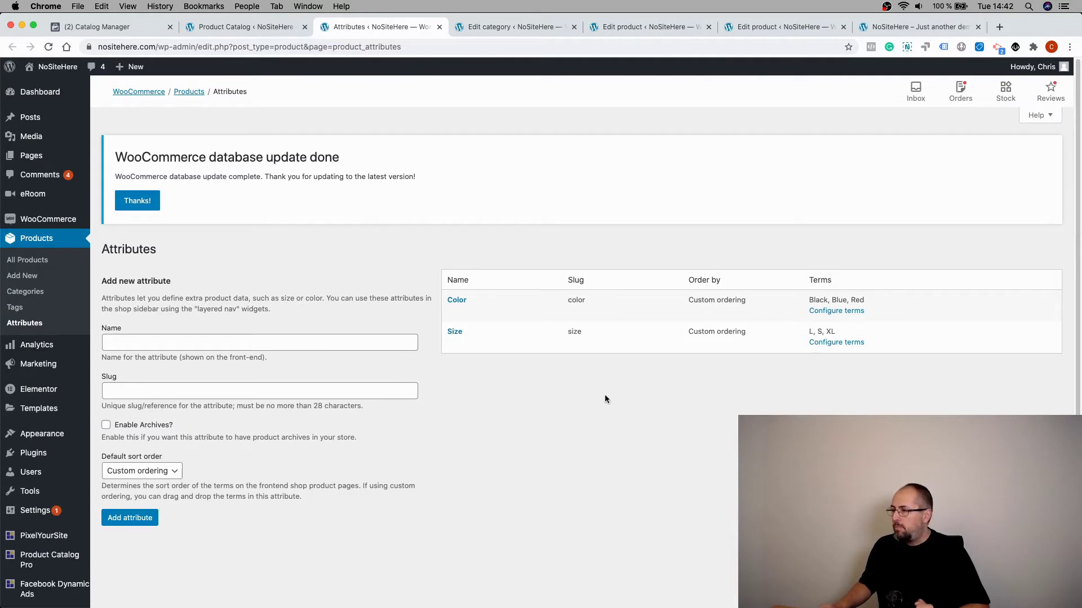
click(236, 27)
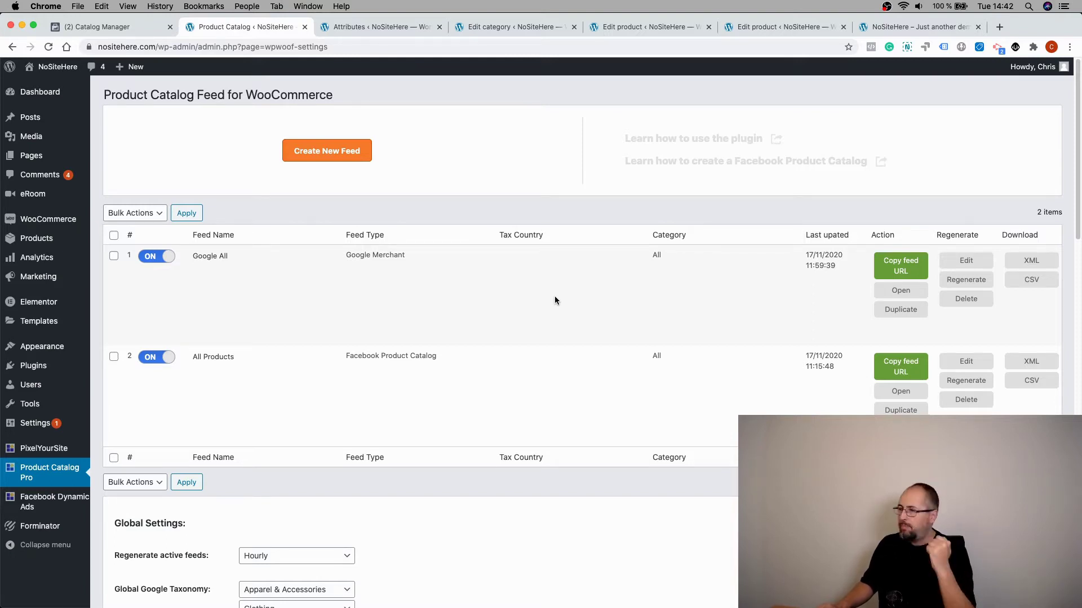
scroll(554, 300, down, 15)
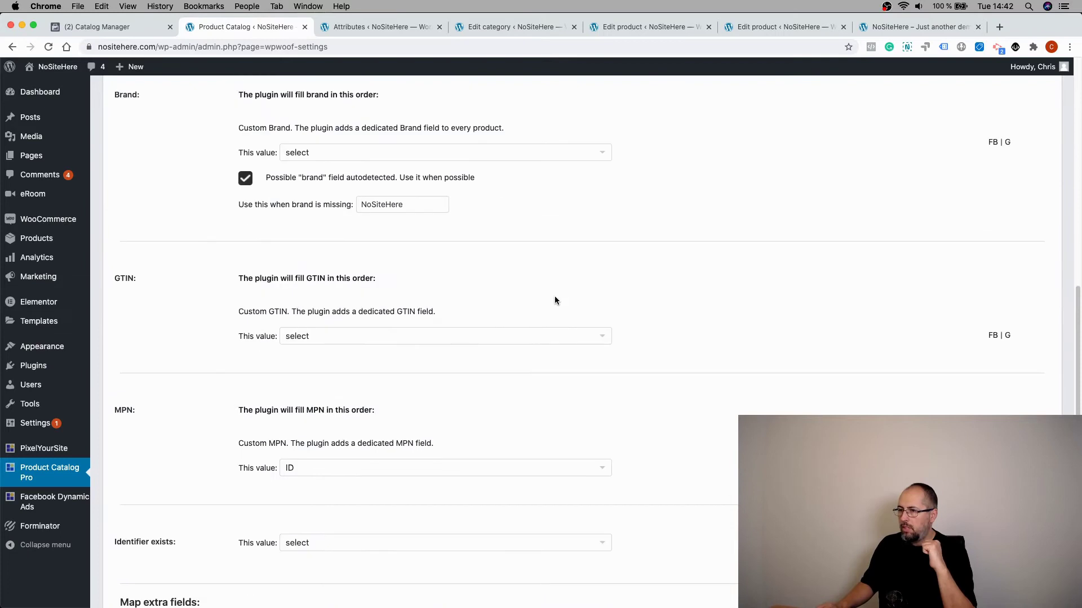
scroll(554, 300, down, 7)
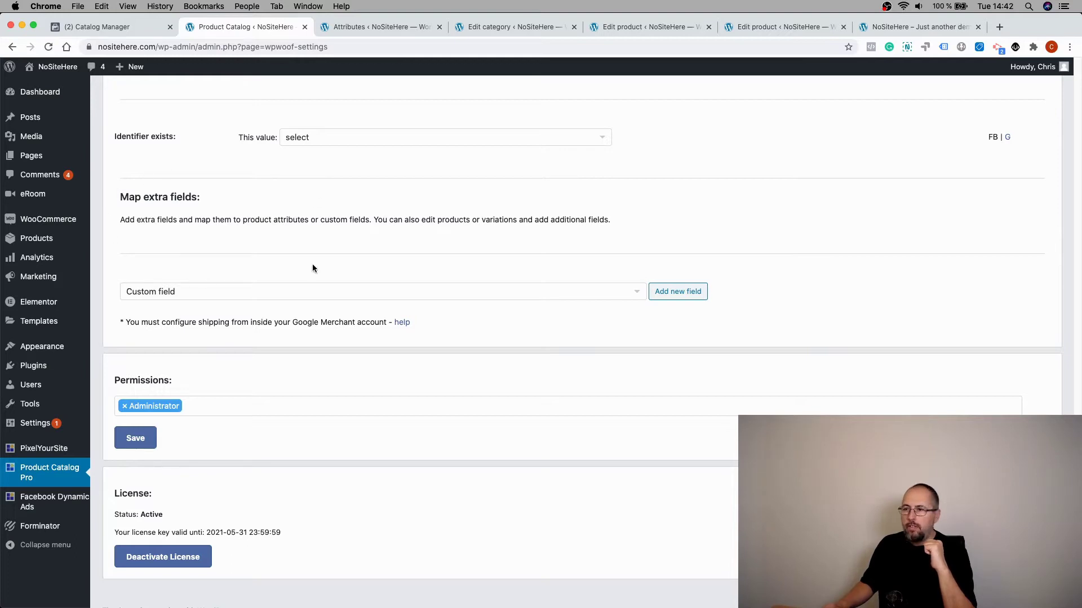
Add a color extra field mapped to Product Color (pa_color)
click(332, 293)
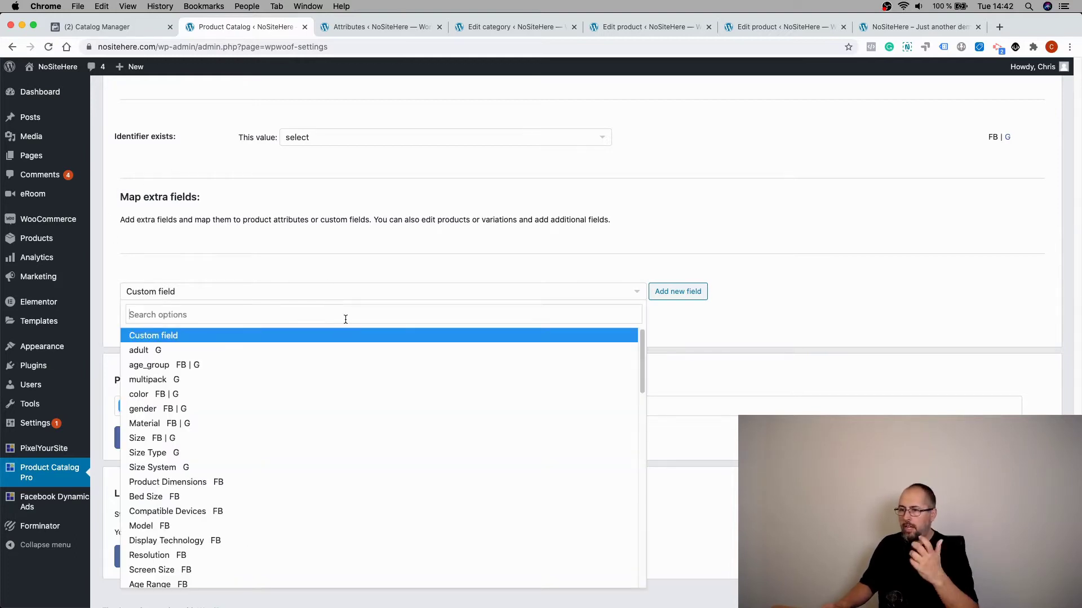
text(col)
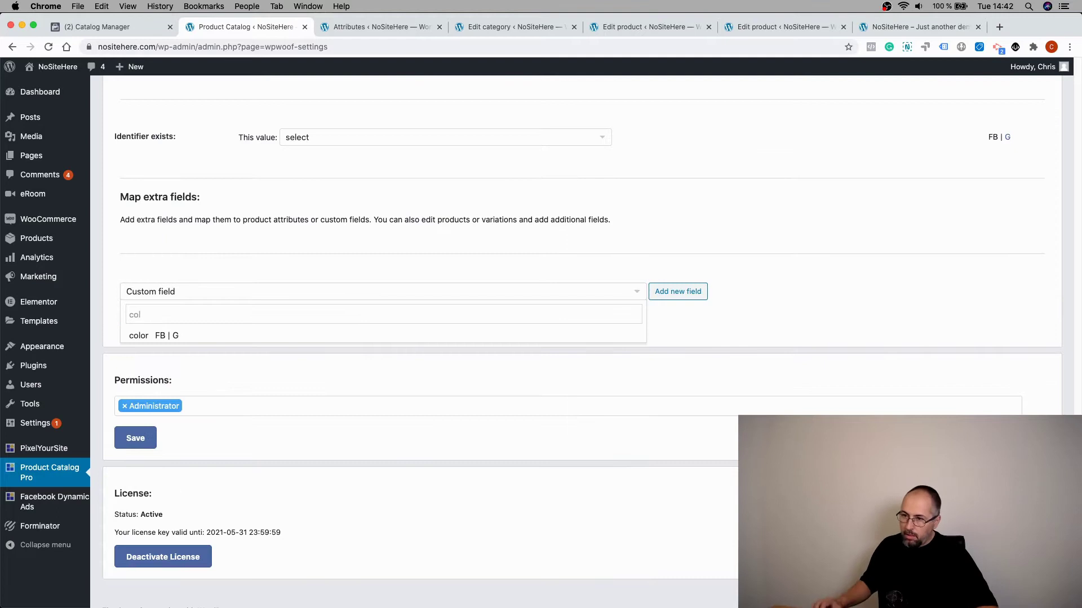
click(239, 336)
click(663, 292)
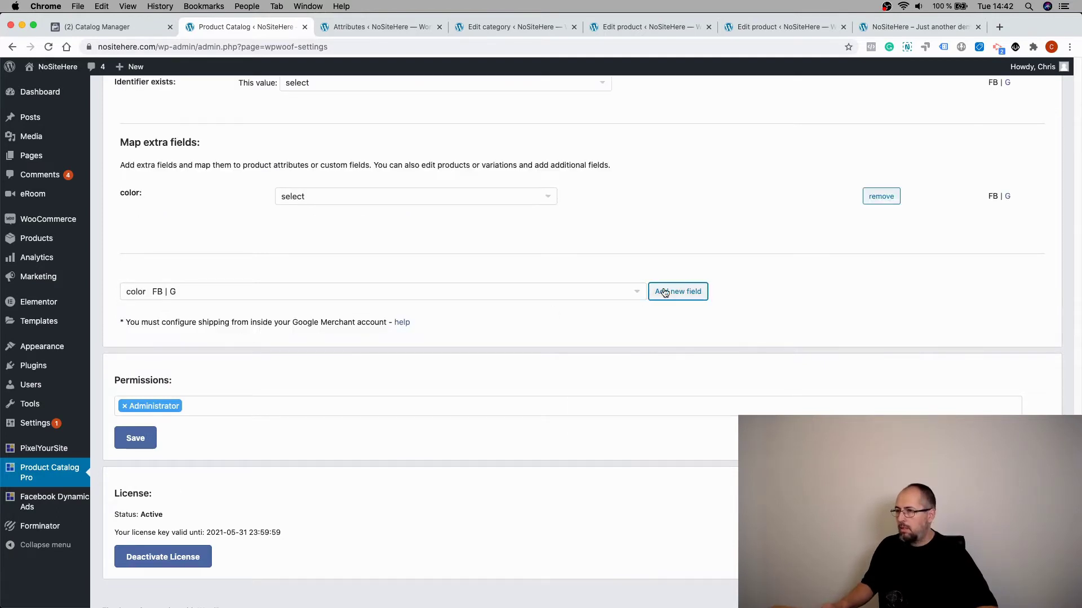
click(458, 203)
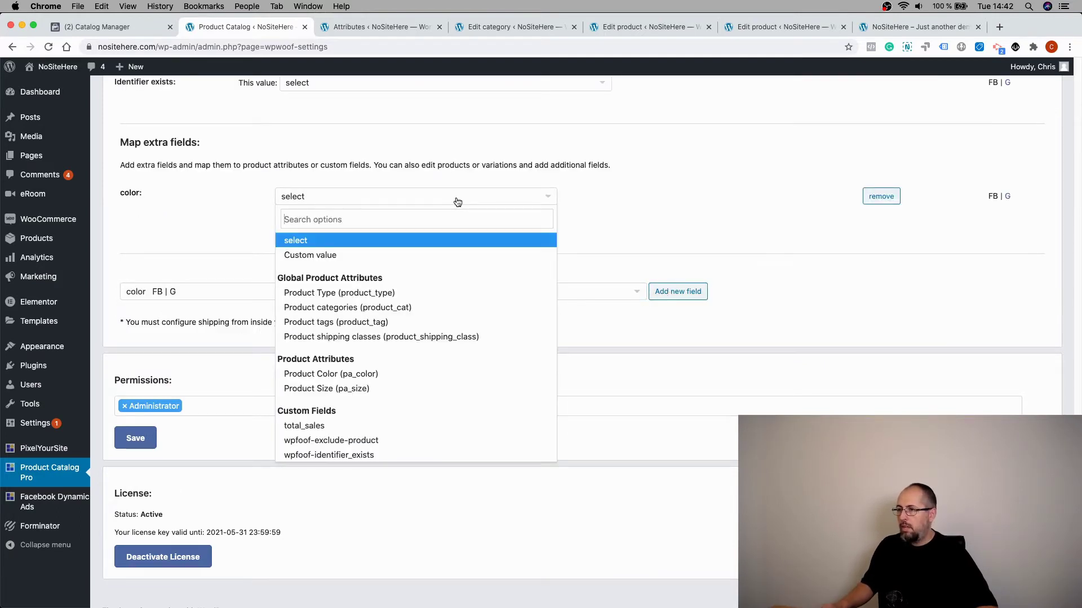
click(367, 374)
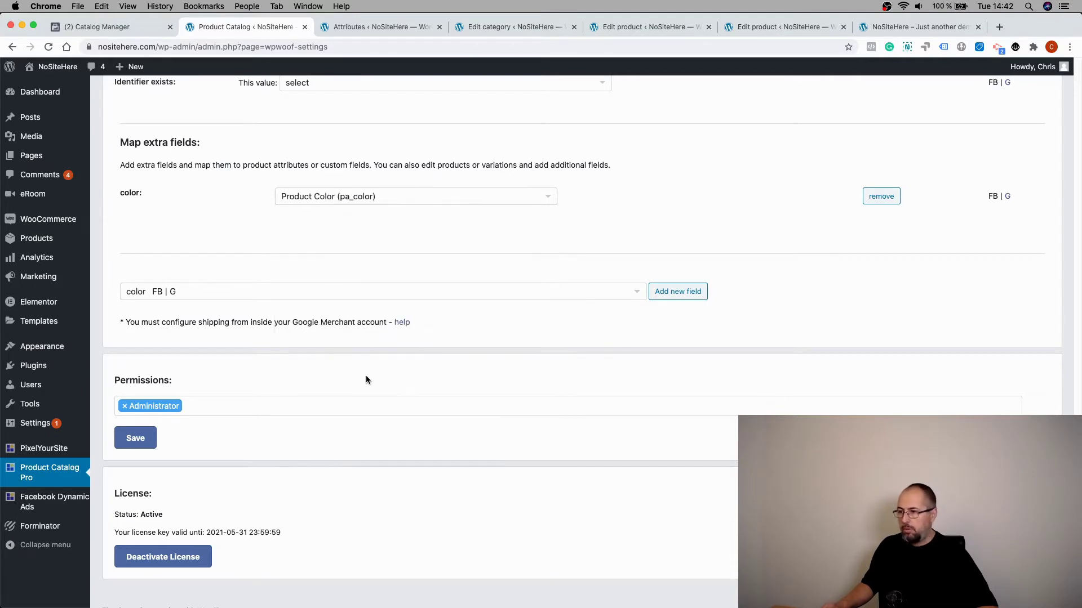
Add a size extra field mapped to Product Size (pa_size)
click(252, 292)
text(siz)
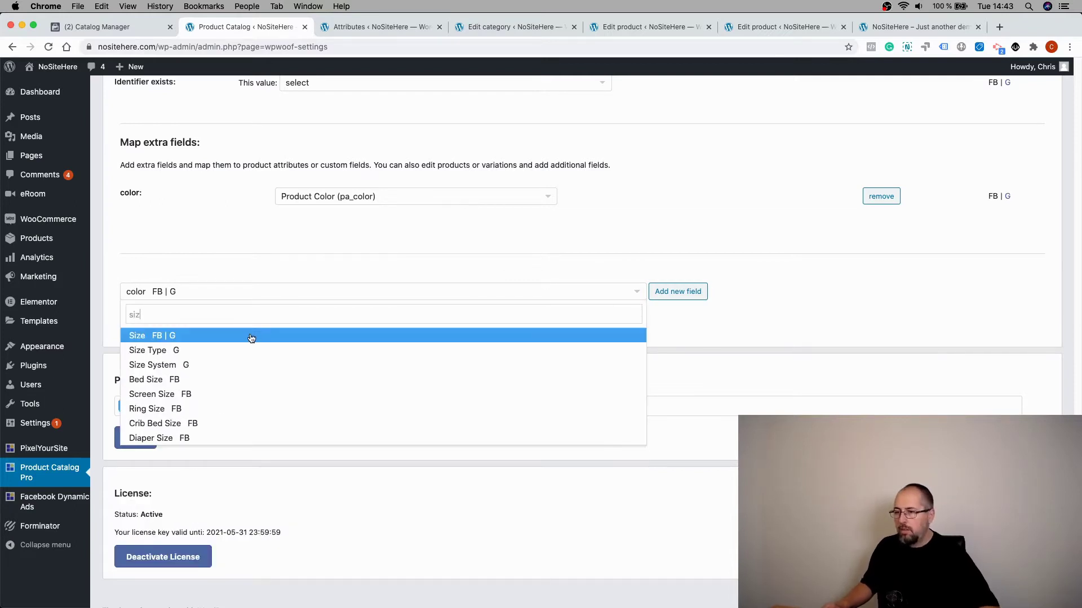
click(252, 336)
click(674, 294)
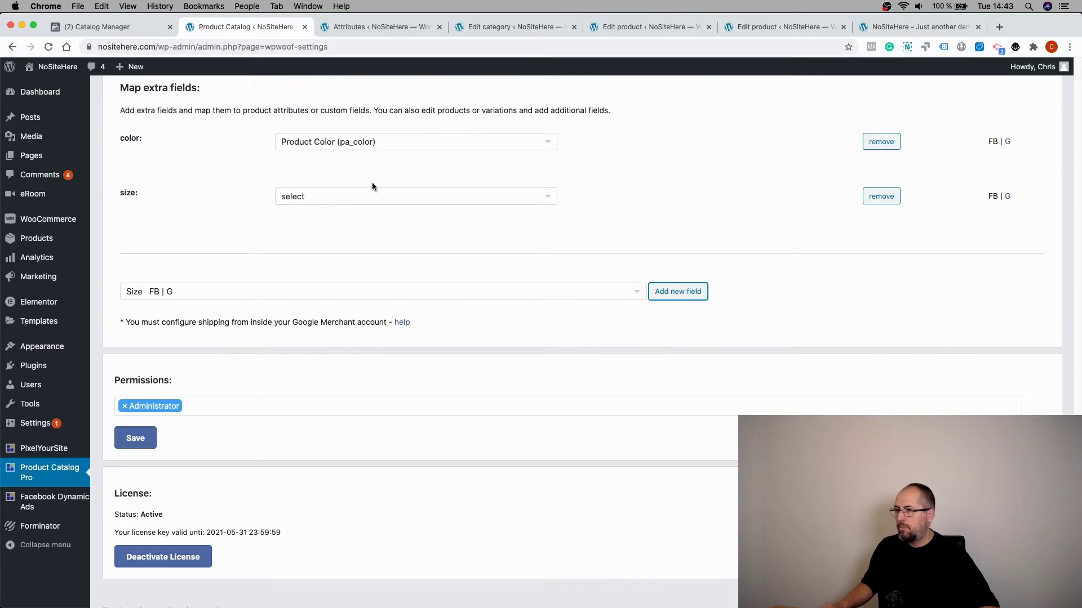
click(374, 198)
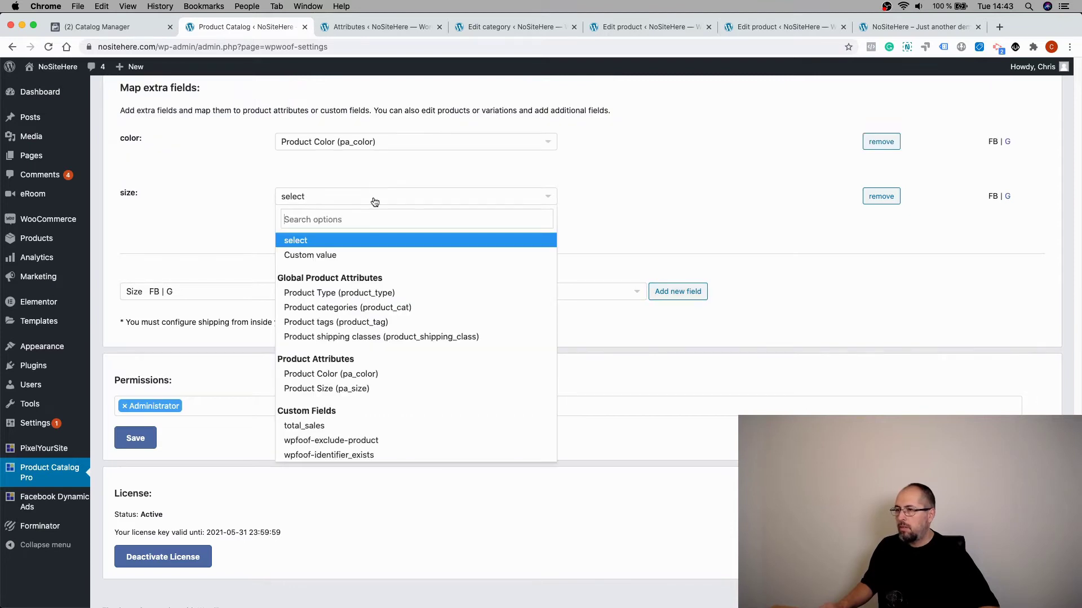
click(370, 388)
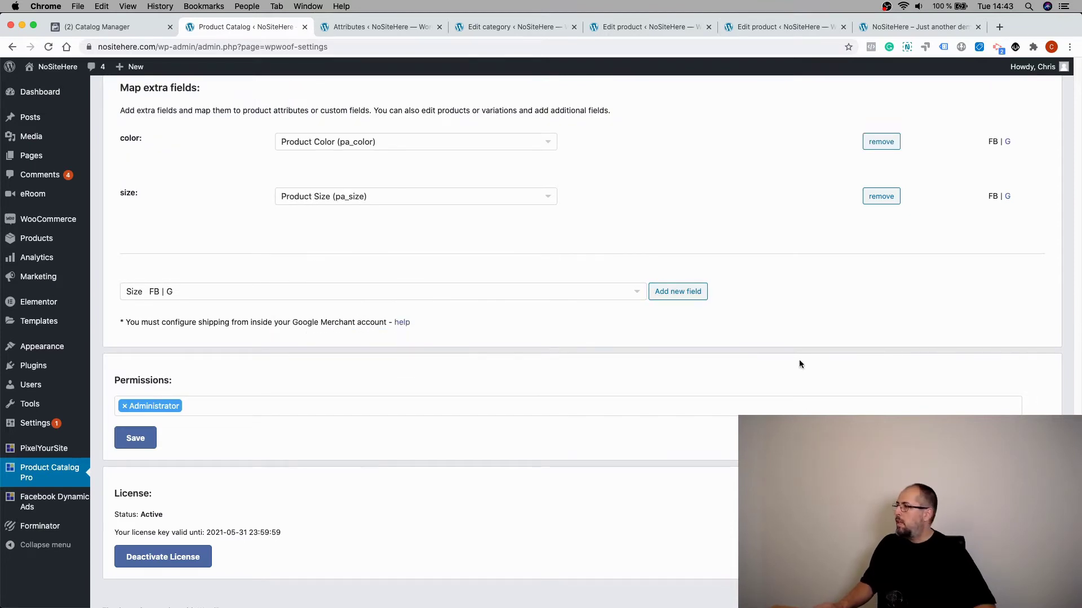
Open the extra field type list, close it unchanged, then reopen it to browse the options
scroll(679, 198, up, 1)
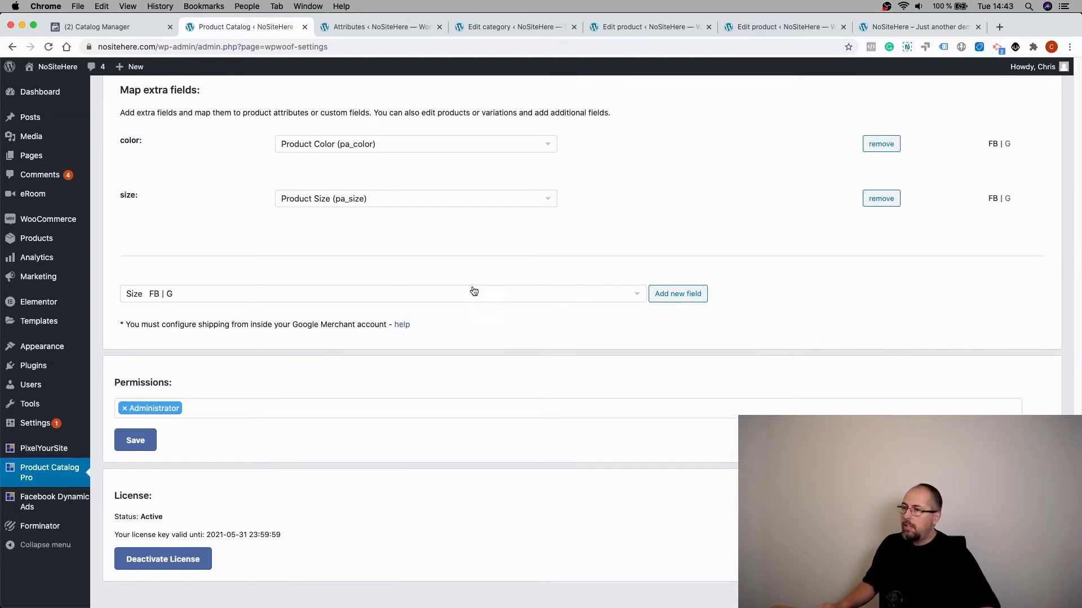
click(366, 299)
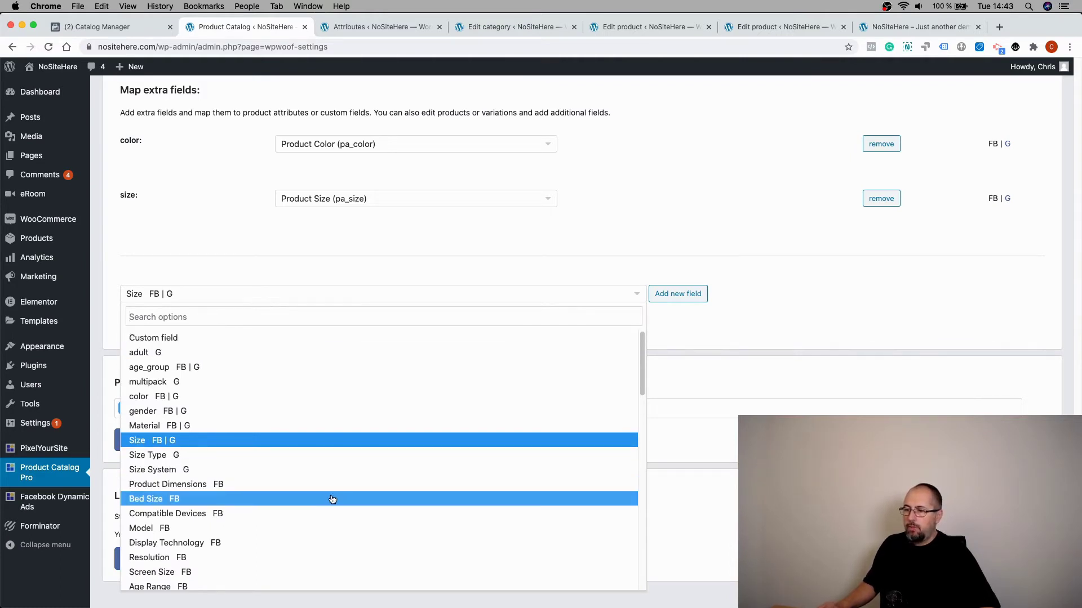
click(677, 469)
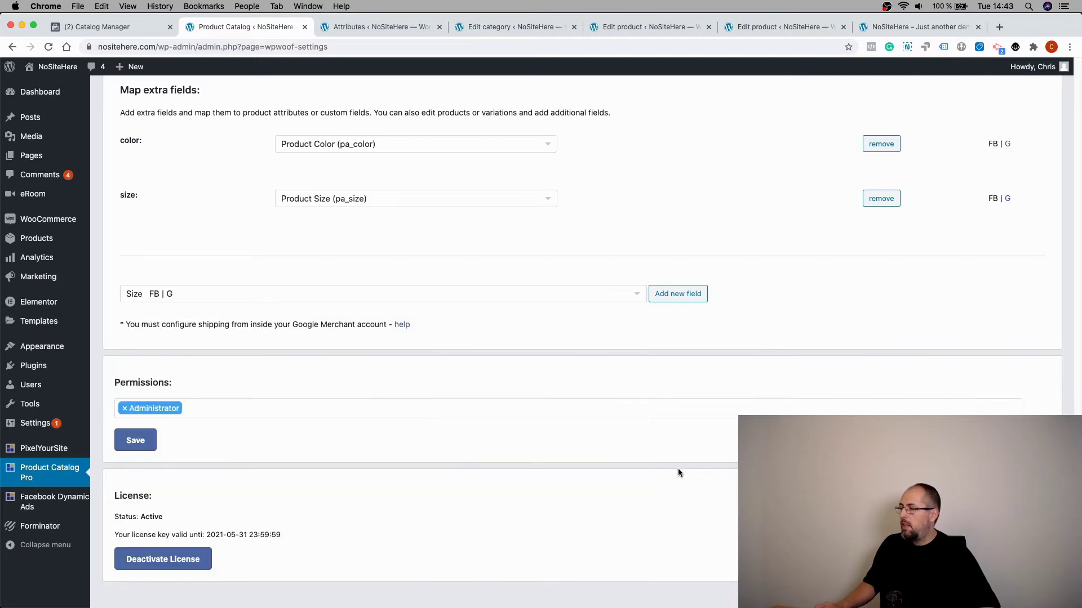
click(356, 296)
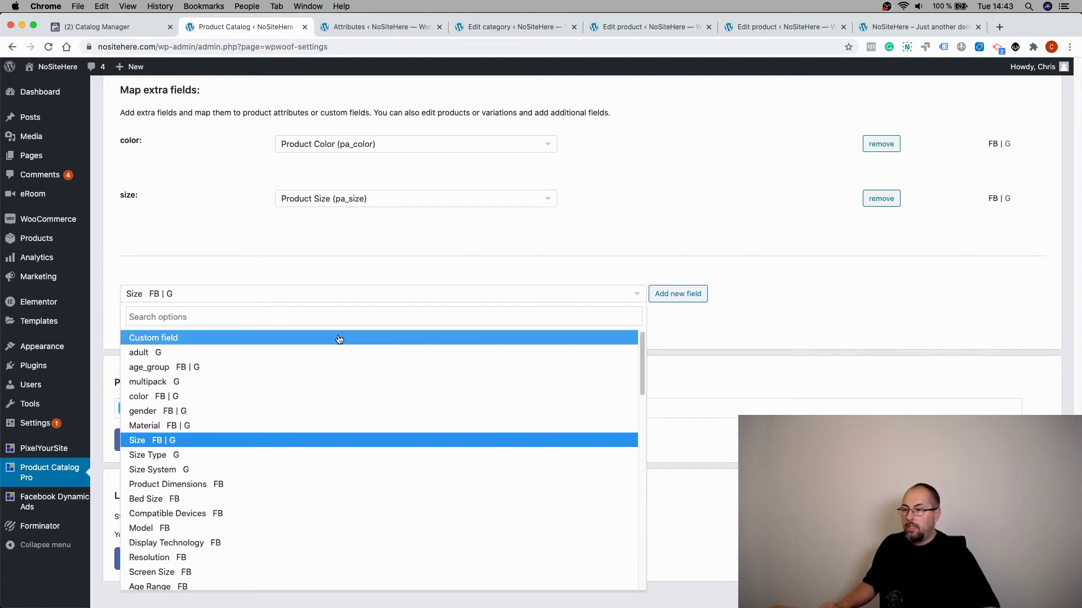
Add a custom field row named custom_field mapped to Product tags (product_tag)
click(245, 337)
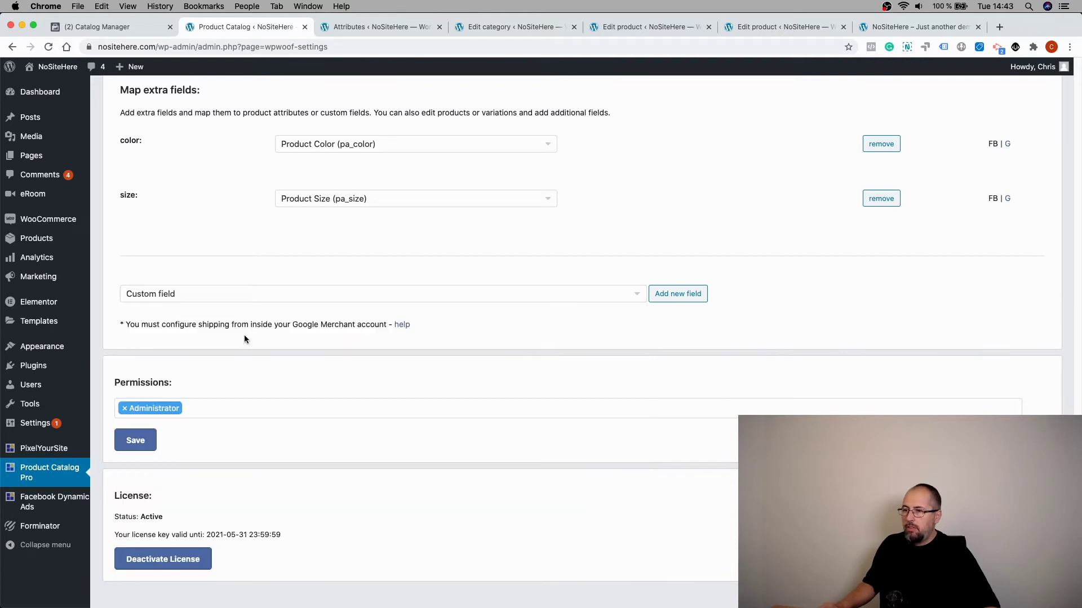
click(674, 297)
click(127, 193)
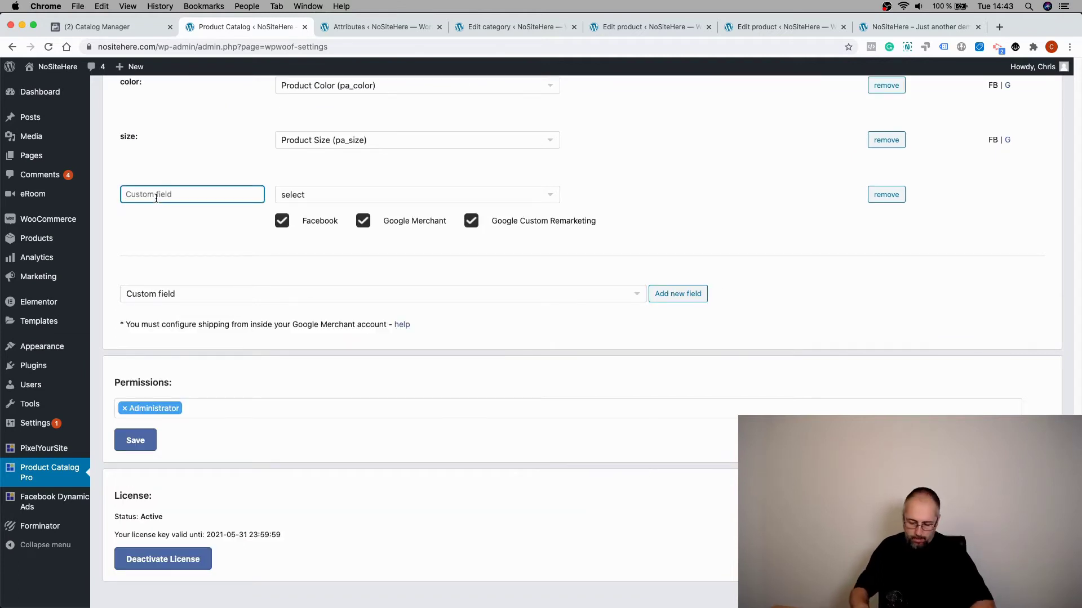
text(custom)
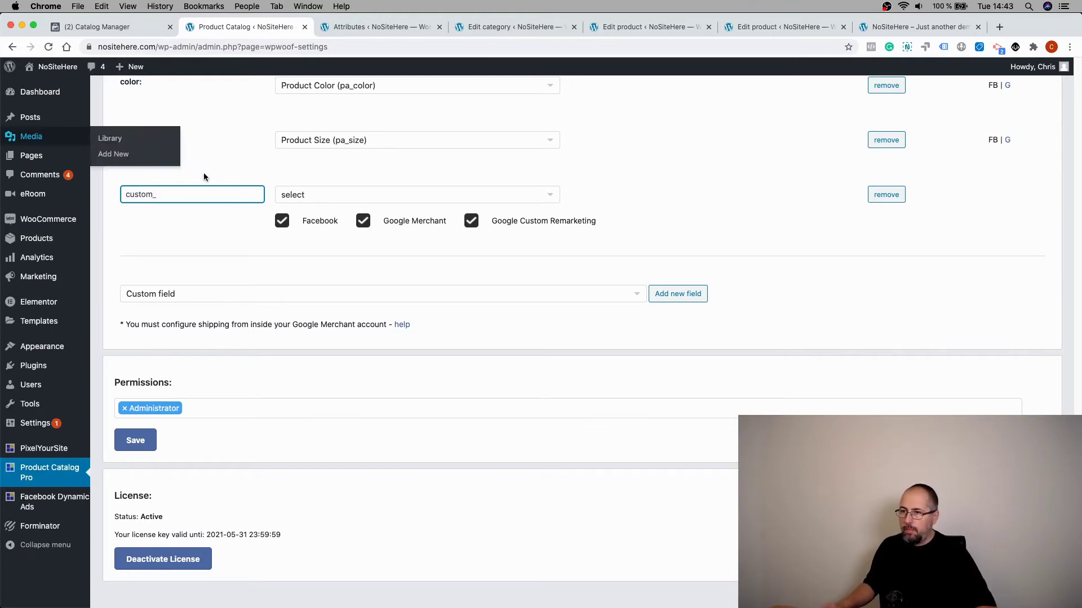
text(_field)
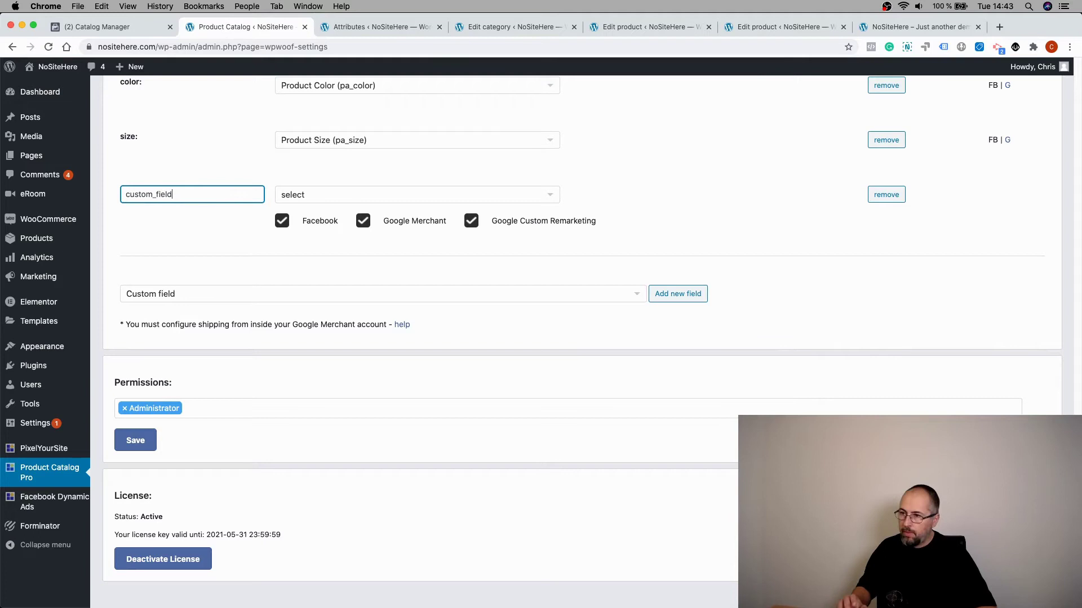
click(401, 201)
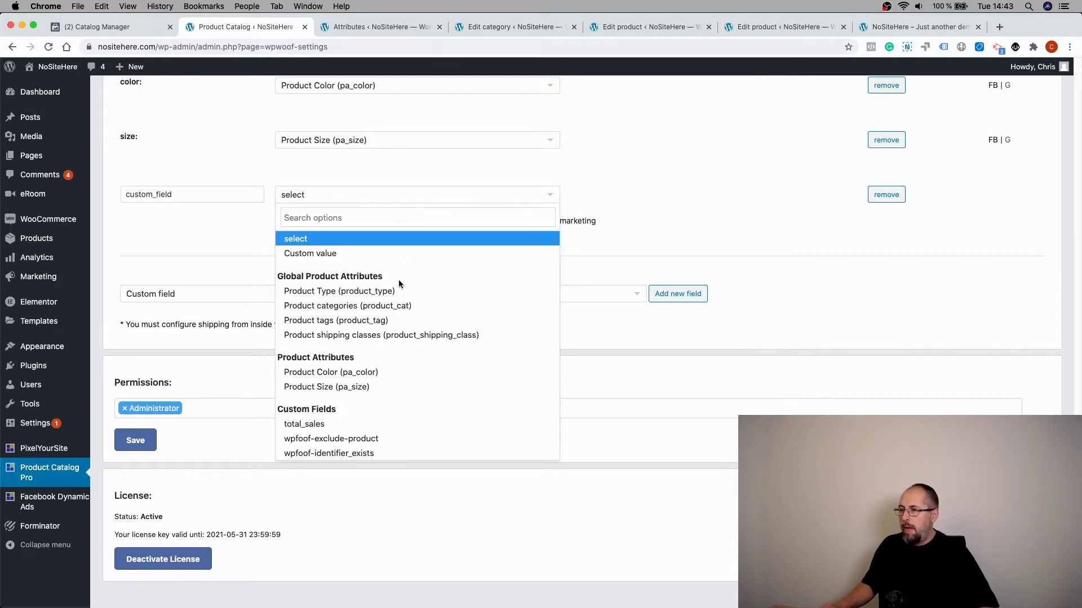
click(389, 321)
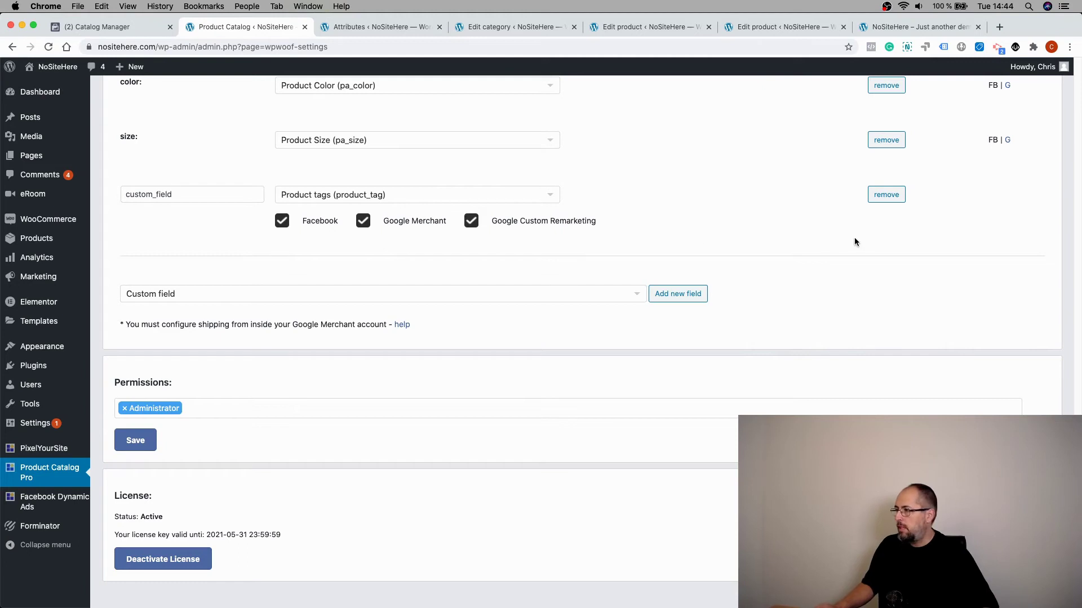
Remove the custom_field mapping row and regenerate the All Products feed
click(886, 194)
scroll(597, 210, up, 8)
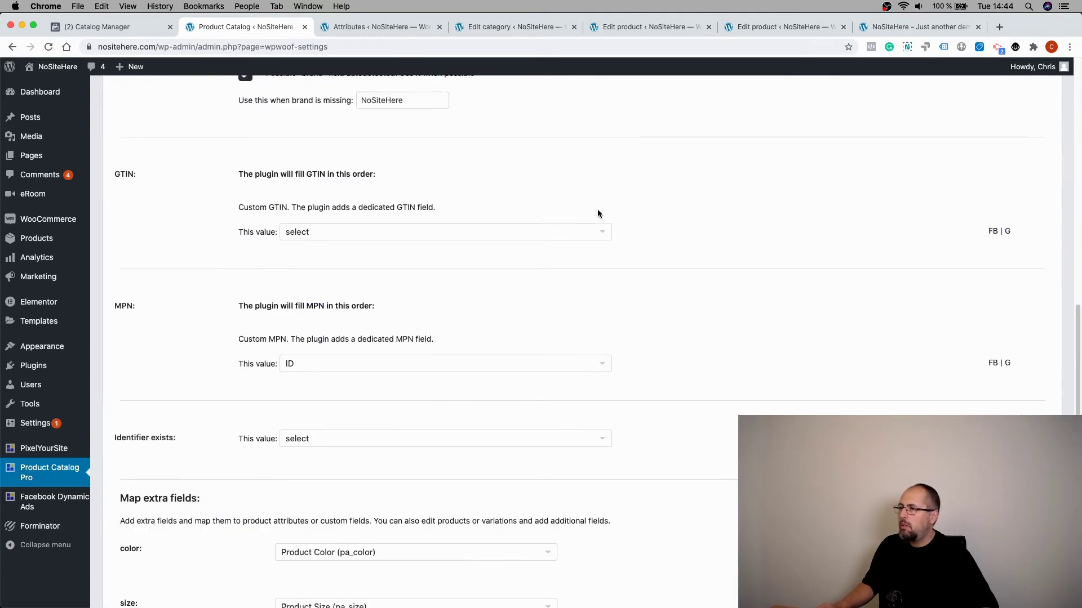
scroll(597, 214, up, 10)
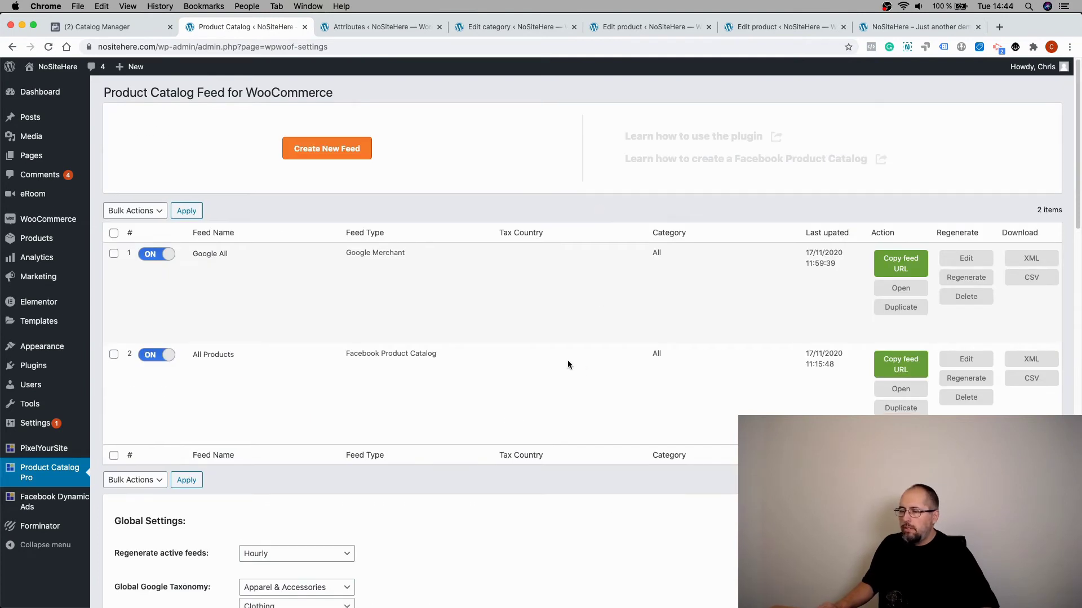
scroll(567, 364, down, 20)
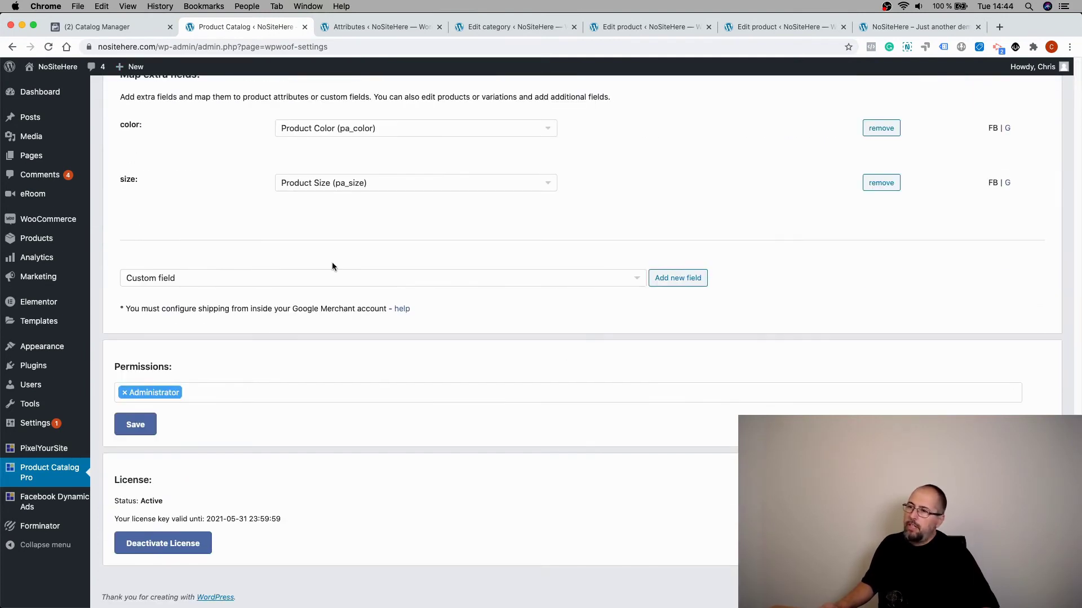
scroll(395, 259, up, 4)
scroll(512, 292, up, 15)
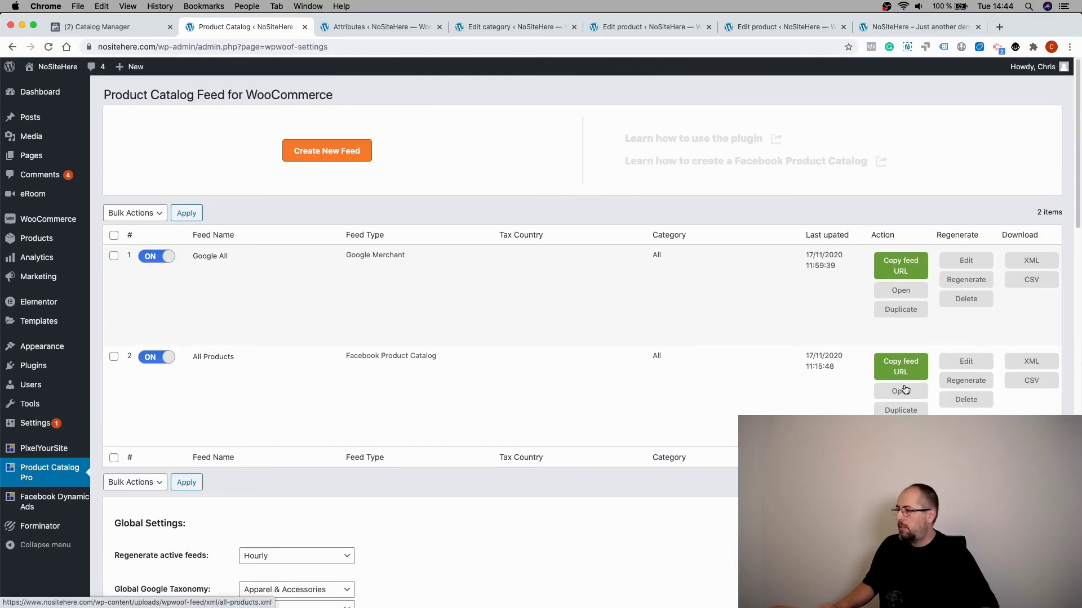
click(966, 380)
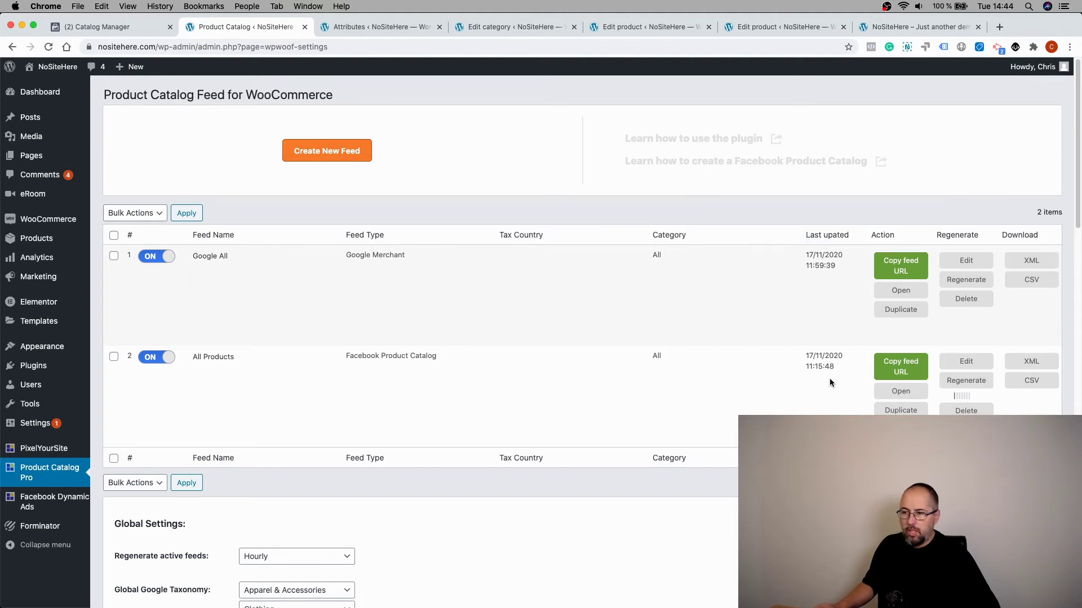
Open the All Products XML feed, search for 'red', and review the <g:color>Red</g:color> and size tags
click(923, 389)
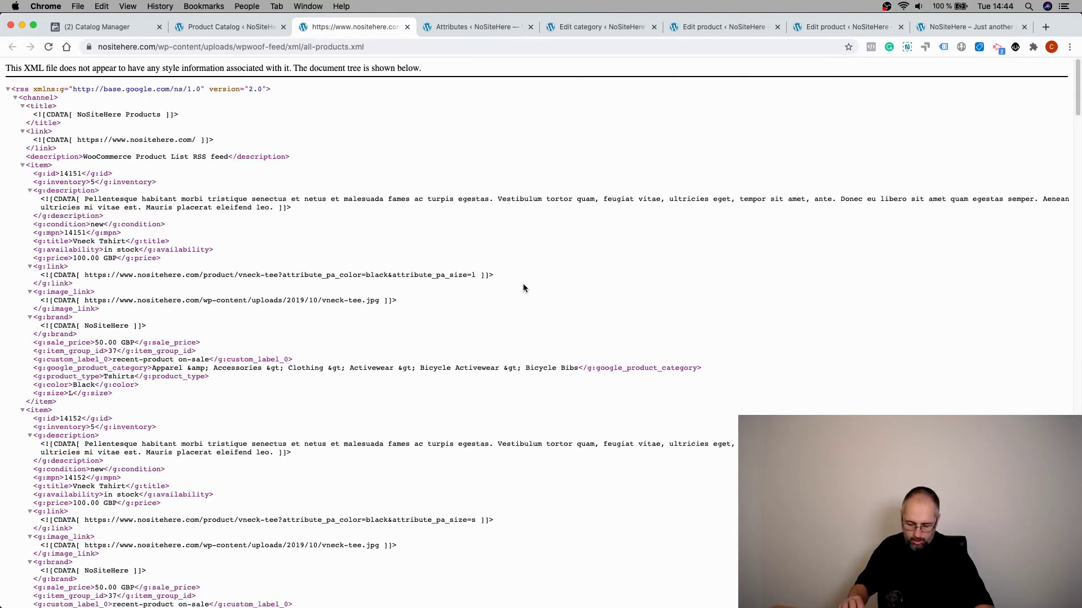
key(super+f)
text(red)
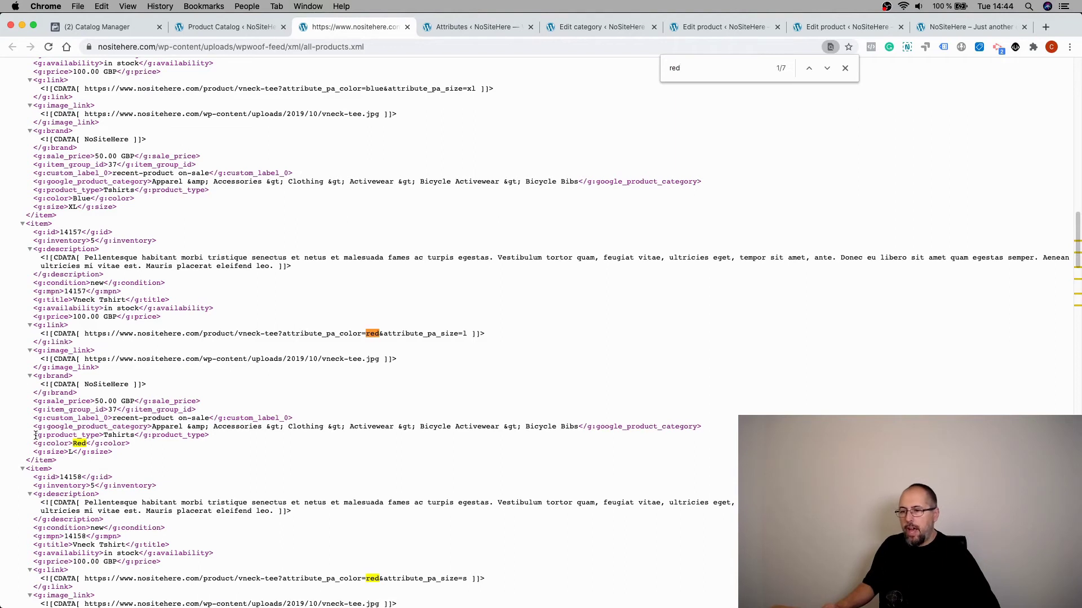
drag(31, 445, 139, 447)
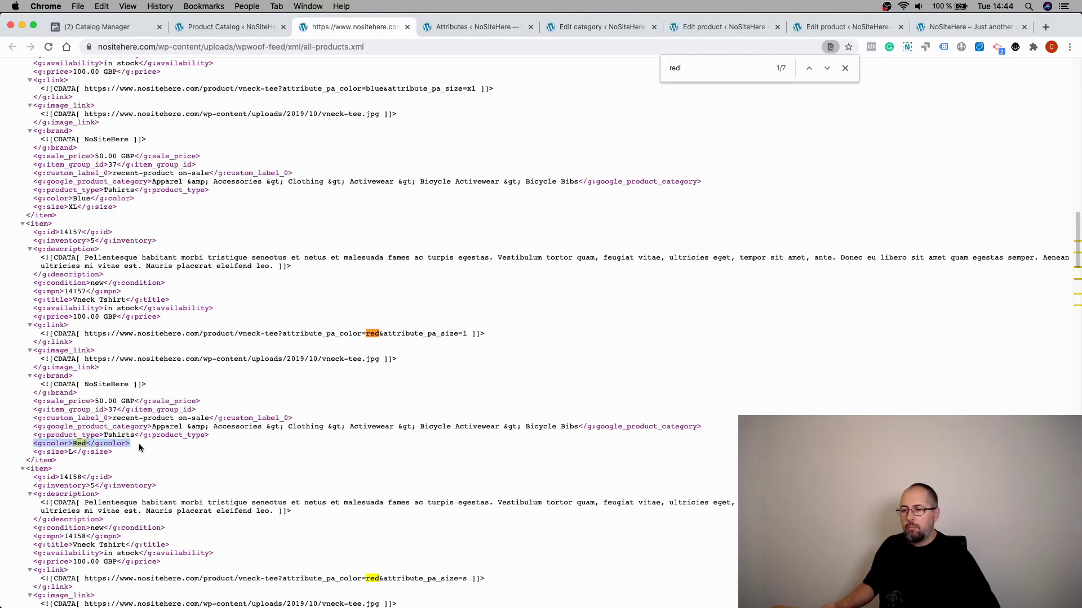
scroll(139, 447, down, 5)
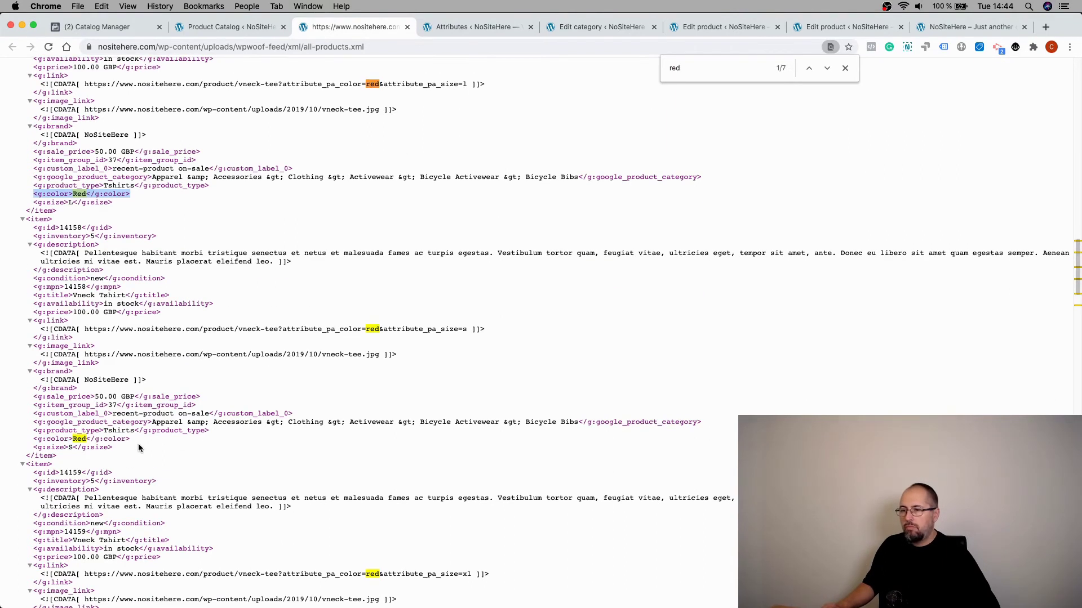
scroll(104, 439, down, 15)
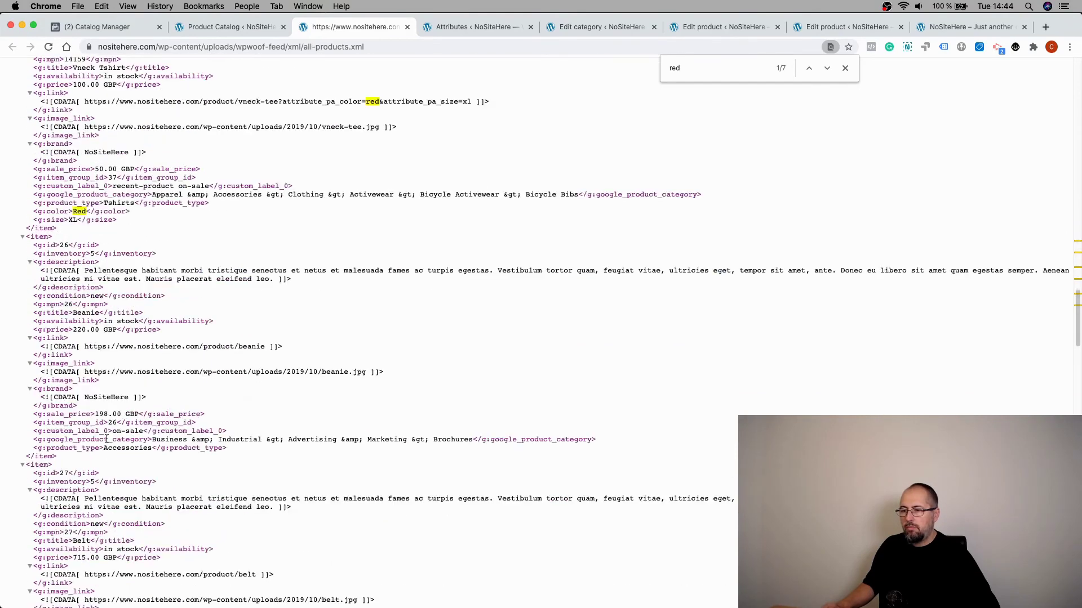
scroll(106, 438, down, 20)
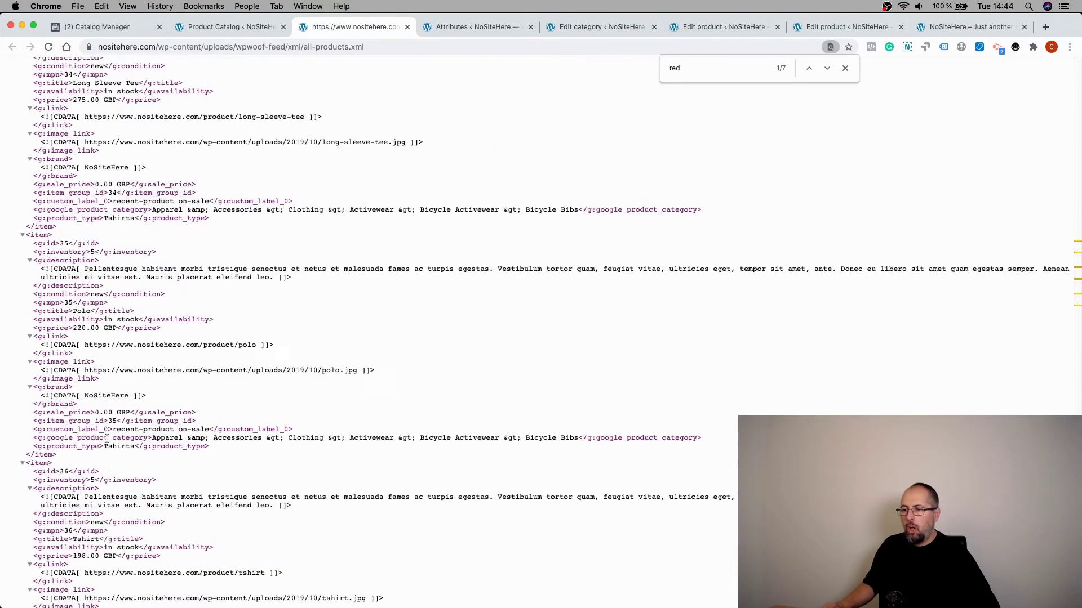
scroll(106, 440, down, 5)
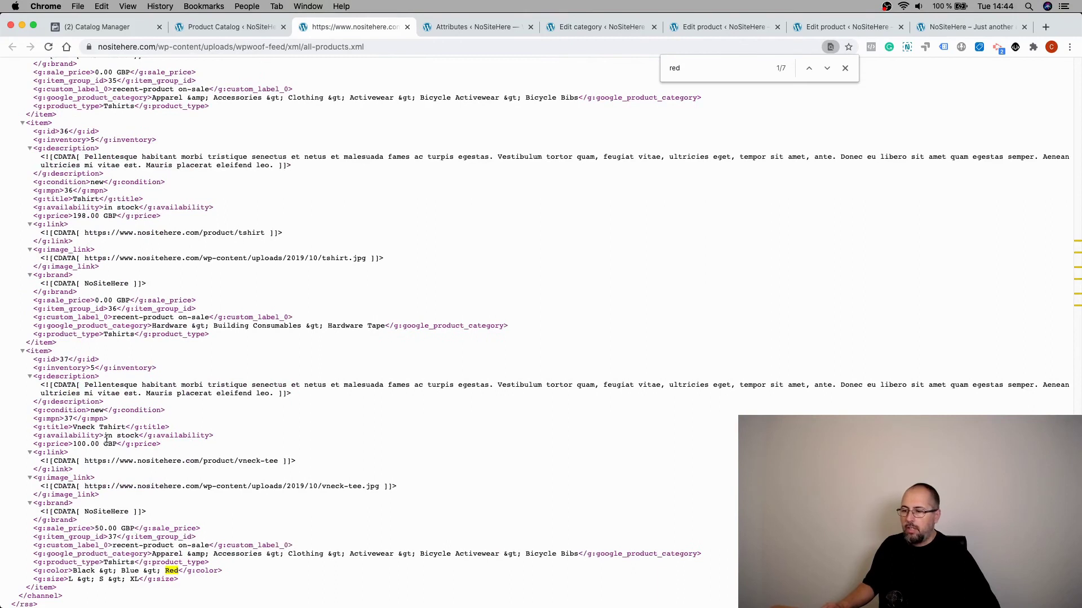
scroll(107, 439, up, 20)
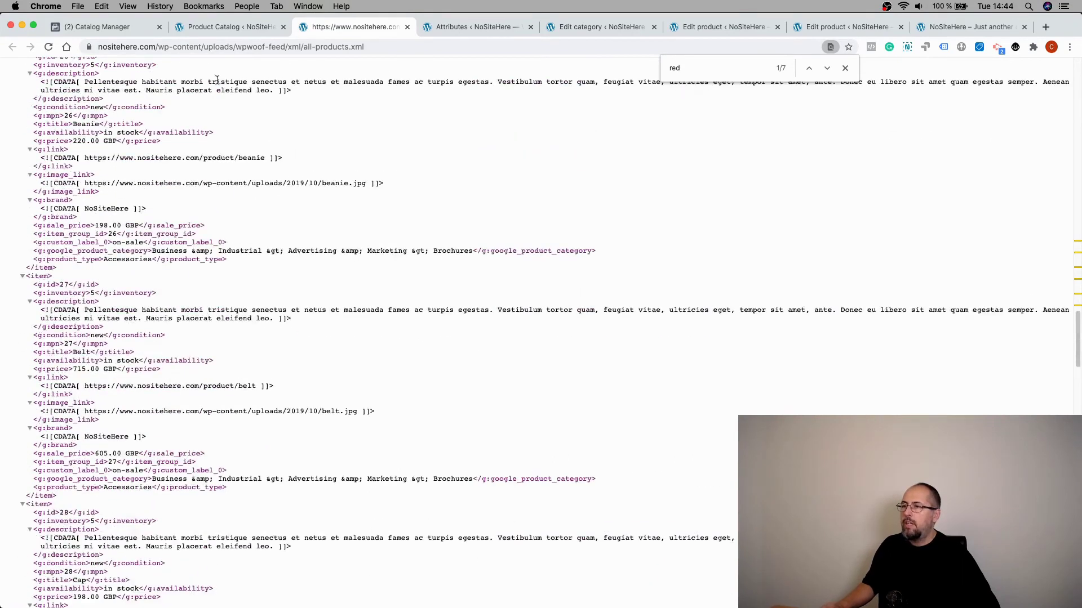
Return to the feed settings and confirm size remains mapped to Product Size (pa_size)
click(228, 26)
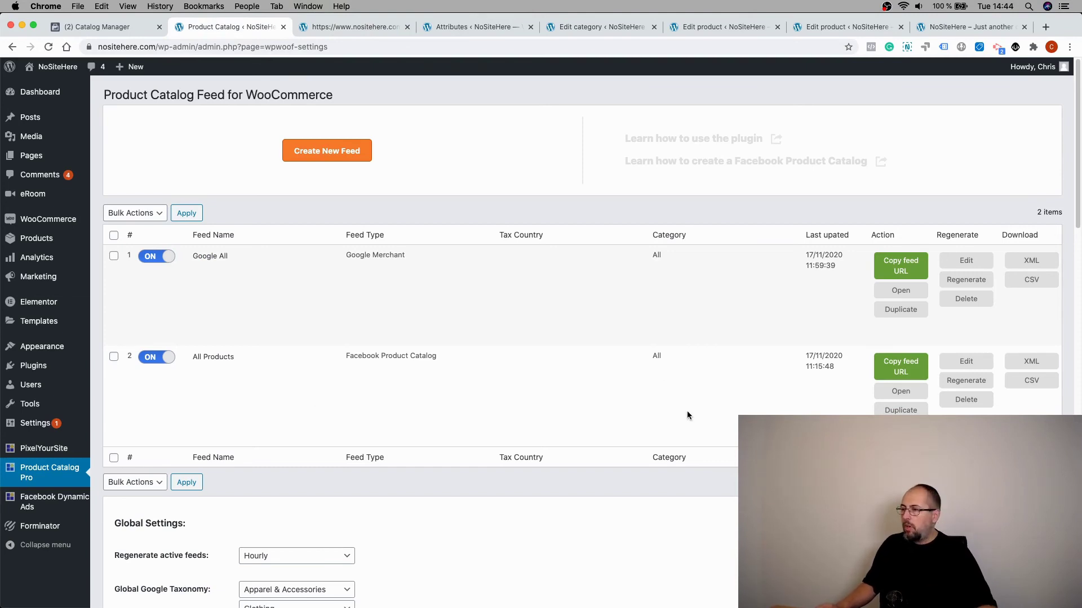
scroll(687, 415, down, 20)
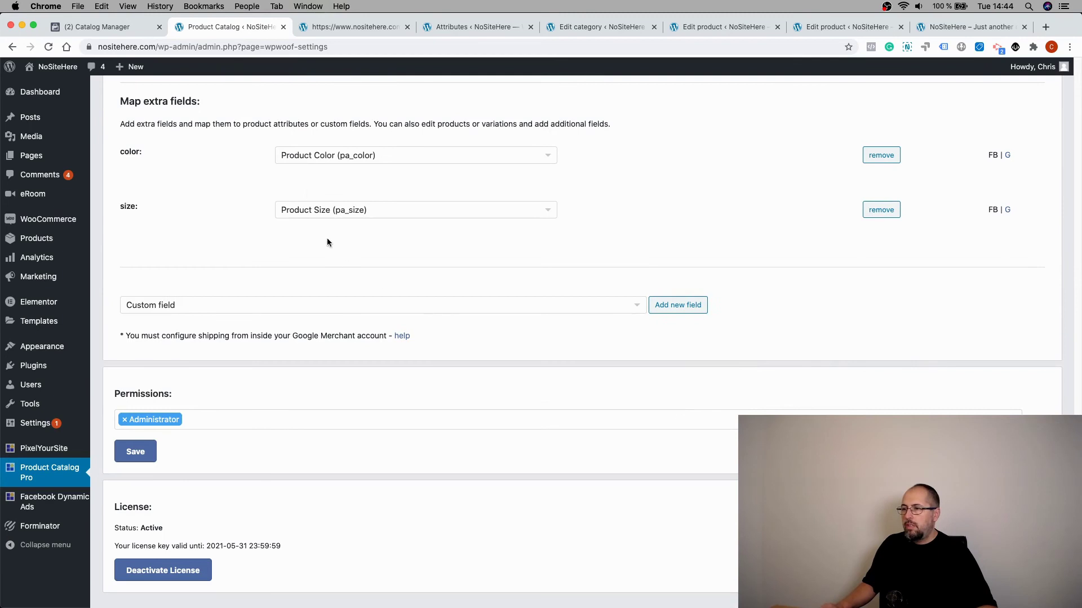
click(308, 210)
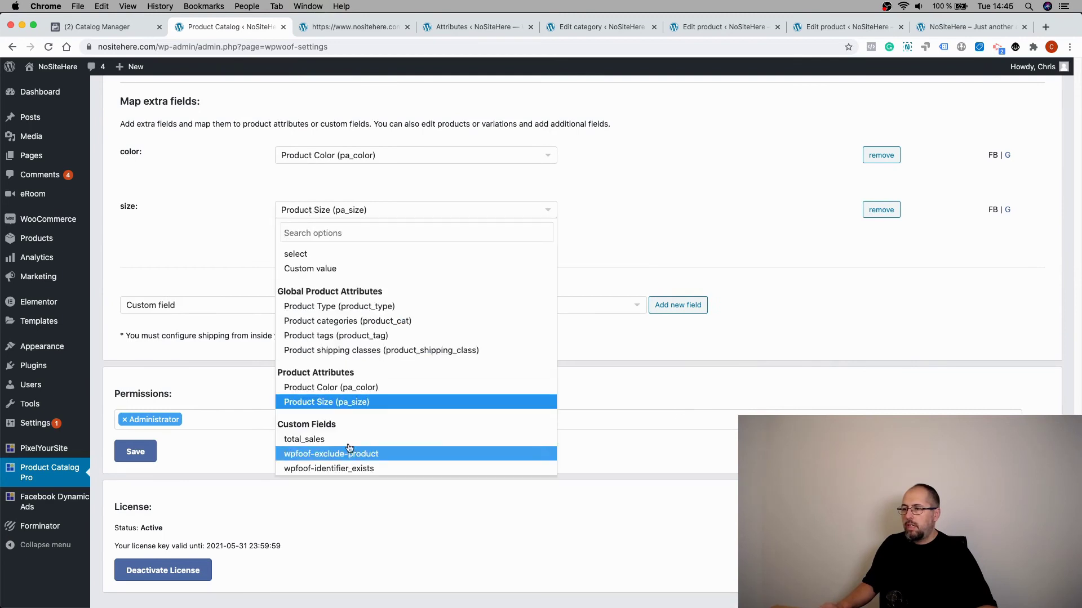
click(272, 223)
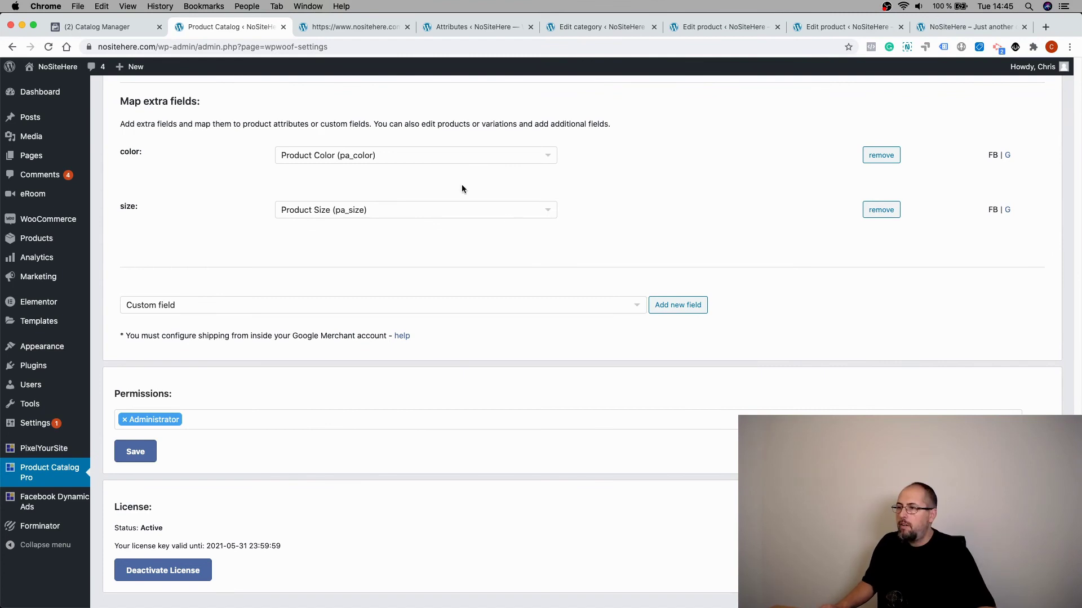
click(457, 304)
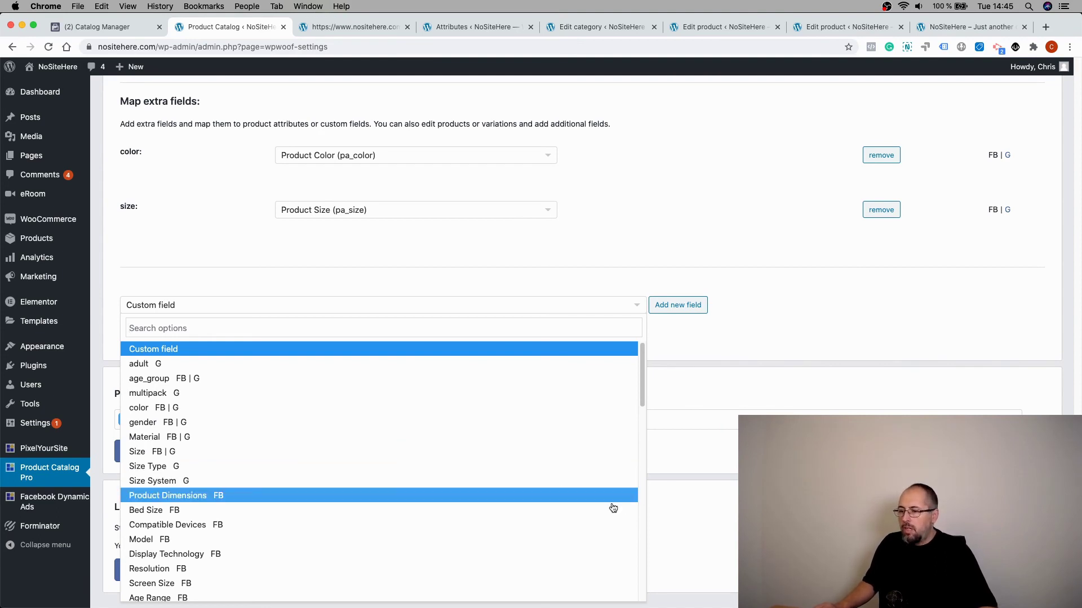
click(767, 309)
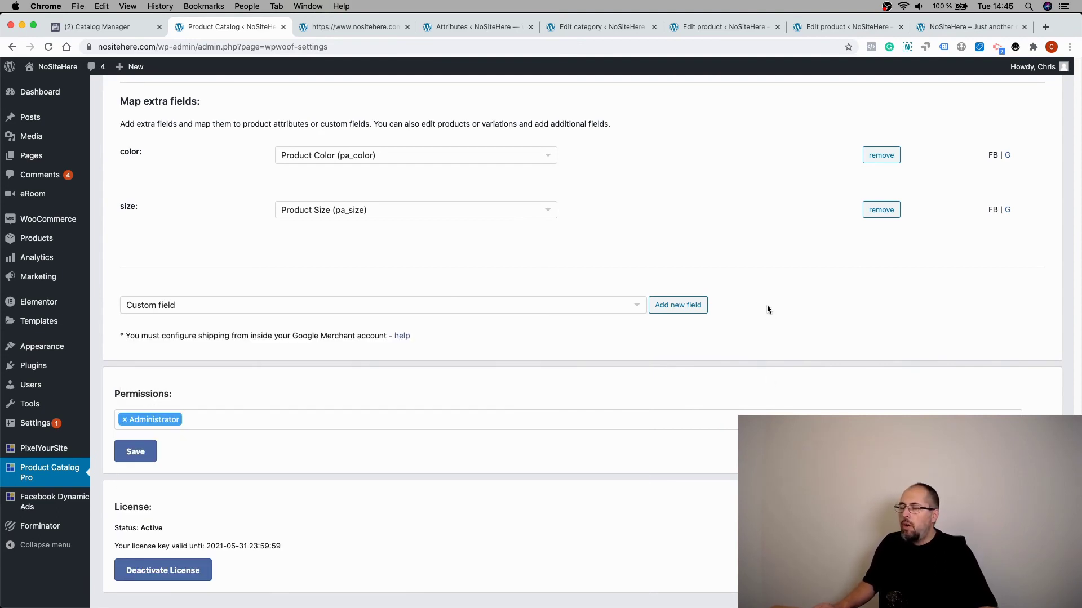
scroll(685, 197, up, 7)
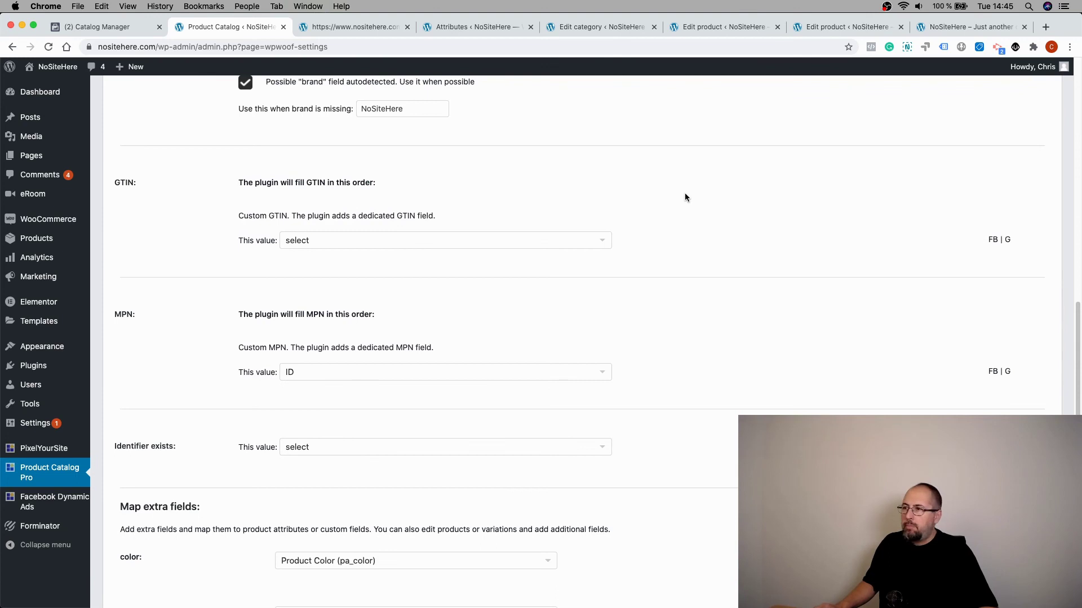